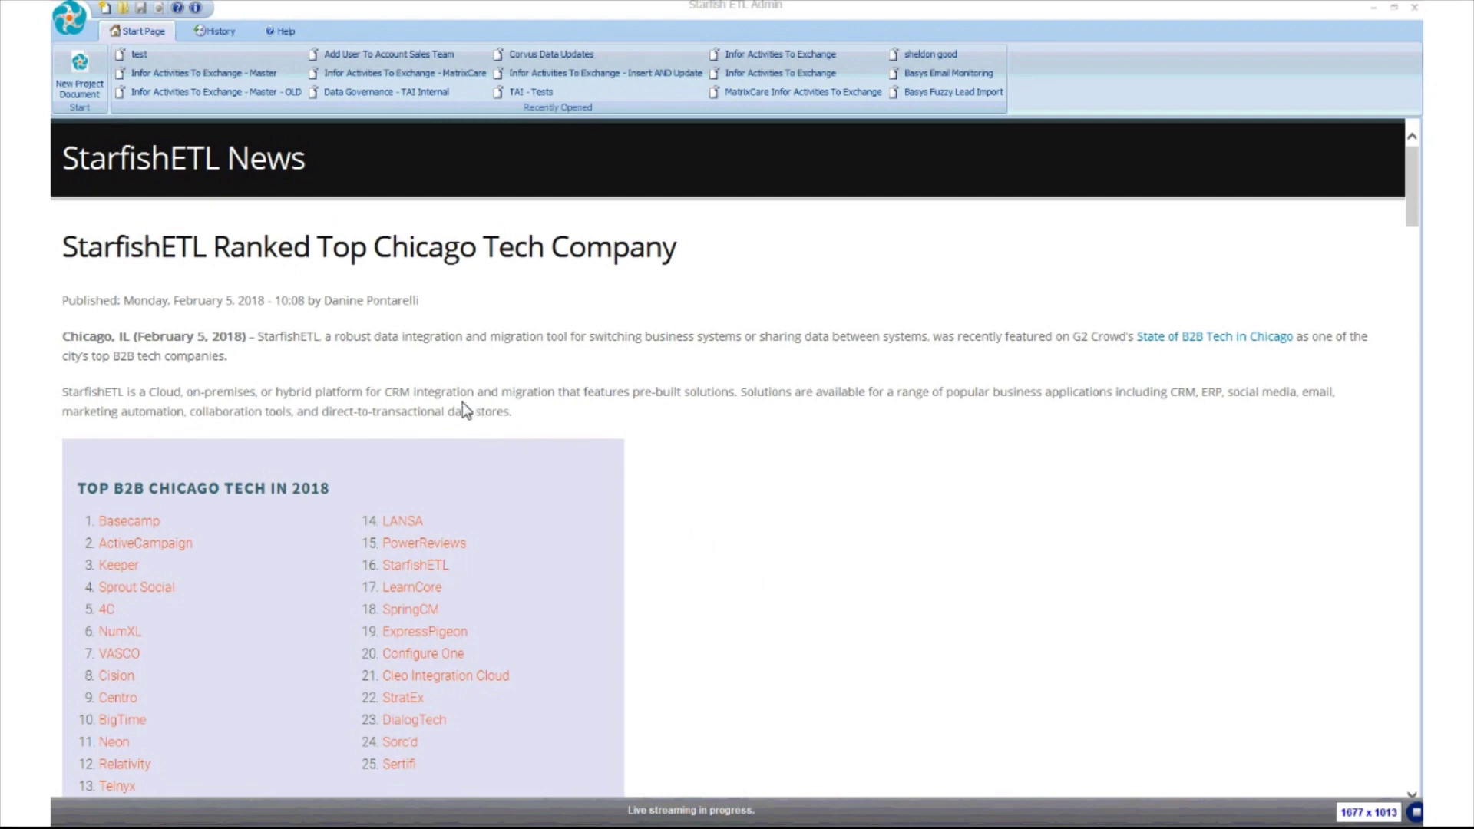
- Create a new project document saved as starfish on the C: drive
{"action": "left_click", "coordinate": [80, 70]}
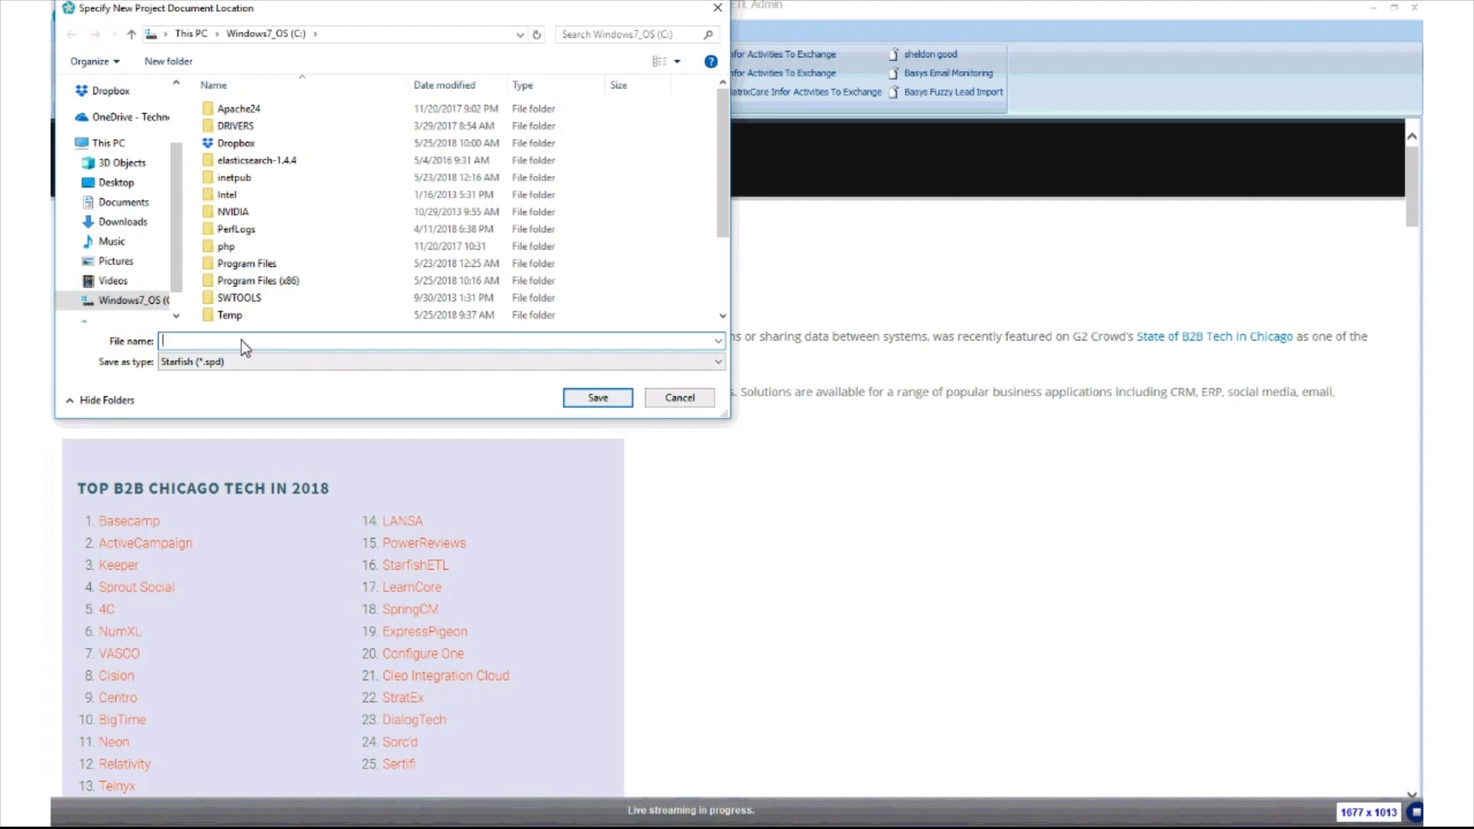
{"action": "type", "text": "starfish"}
{"action": "left_click", "coordinate": [611, 400]}
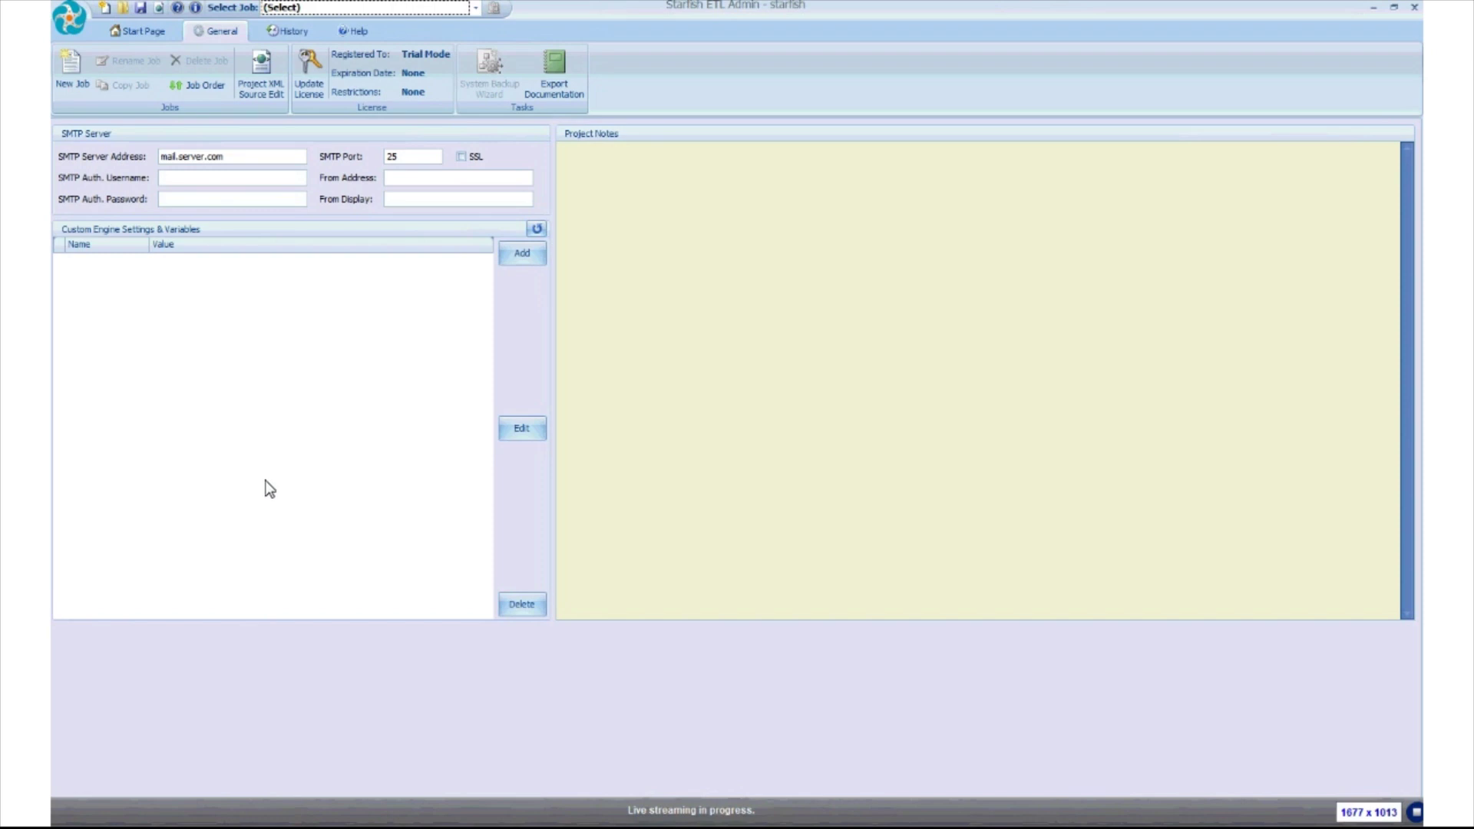
{"action": "left_click", "coordinate": [806, 451]}
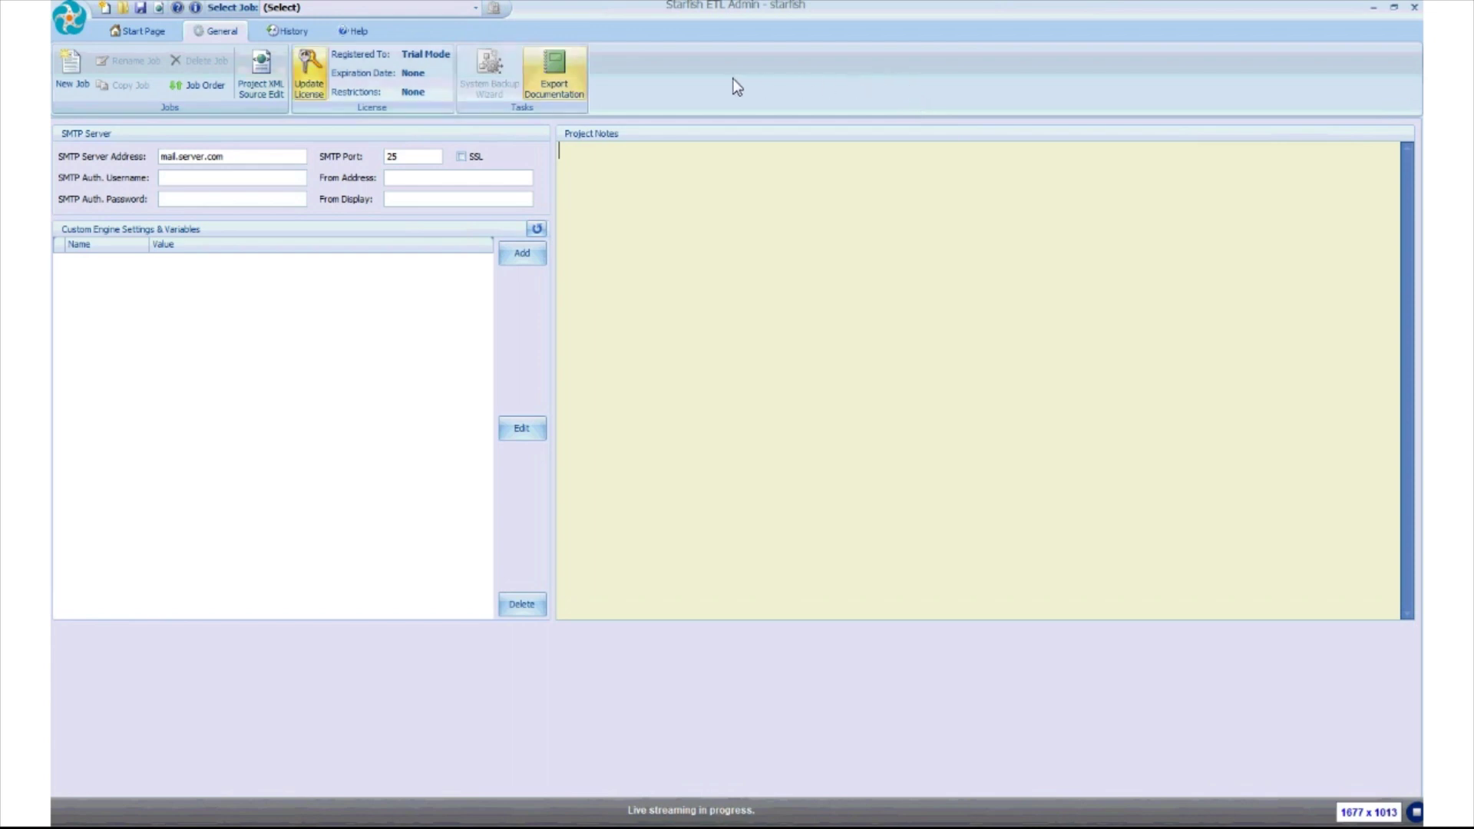
- Add a new job named "Read from x and insert into y" to the project
{"action": "left_click", "coordinate": [69, 74]}
{"action": "left_click", "coordinate": [686, 459]}
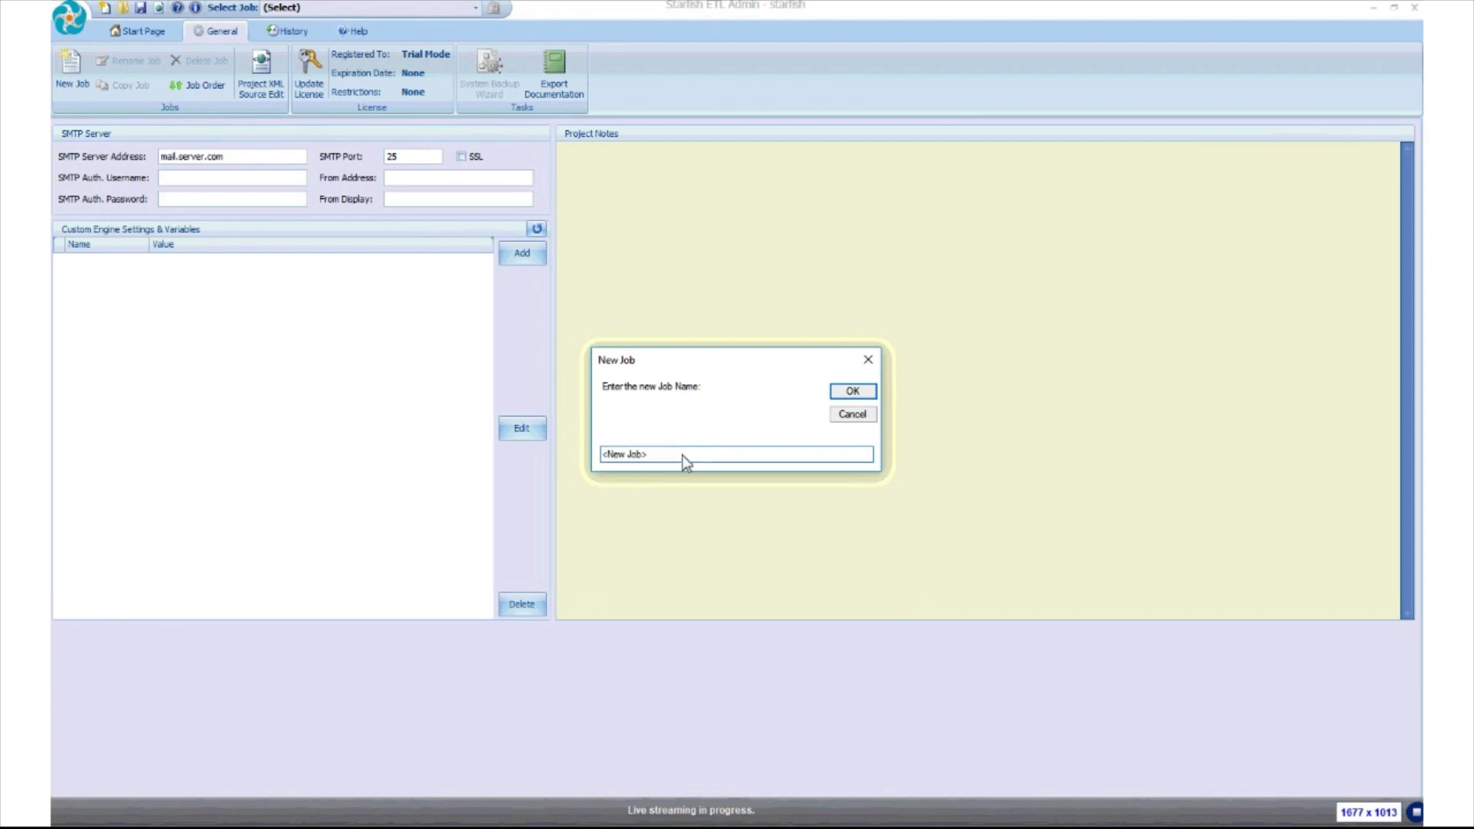
{"action": "left_click_drag", "start_coordinate": [688, 462], "coordinate": [512, 459]}
{"action": "type", "text": "Read from x and insert into x"}
{"action": "key", "text": "BackSpace"}
{"action": "type", "text": "y"}
{"action": "left_click", "coordinate": [851, 391]}
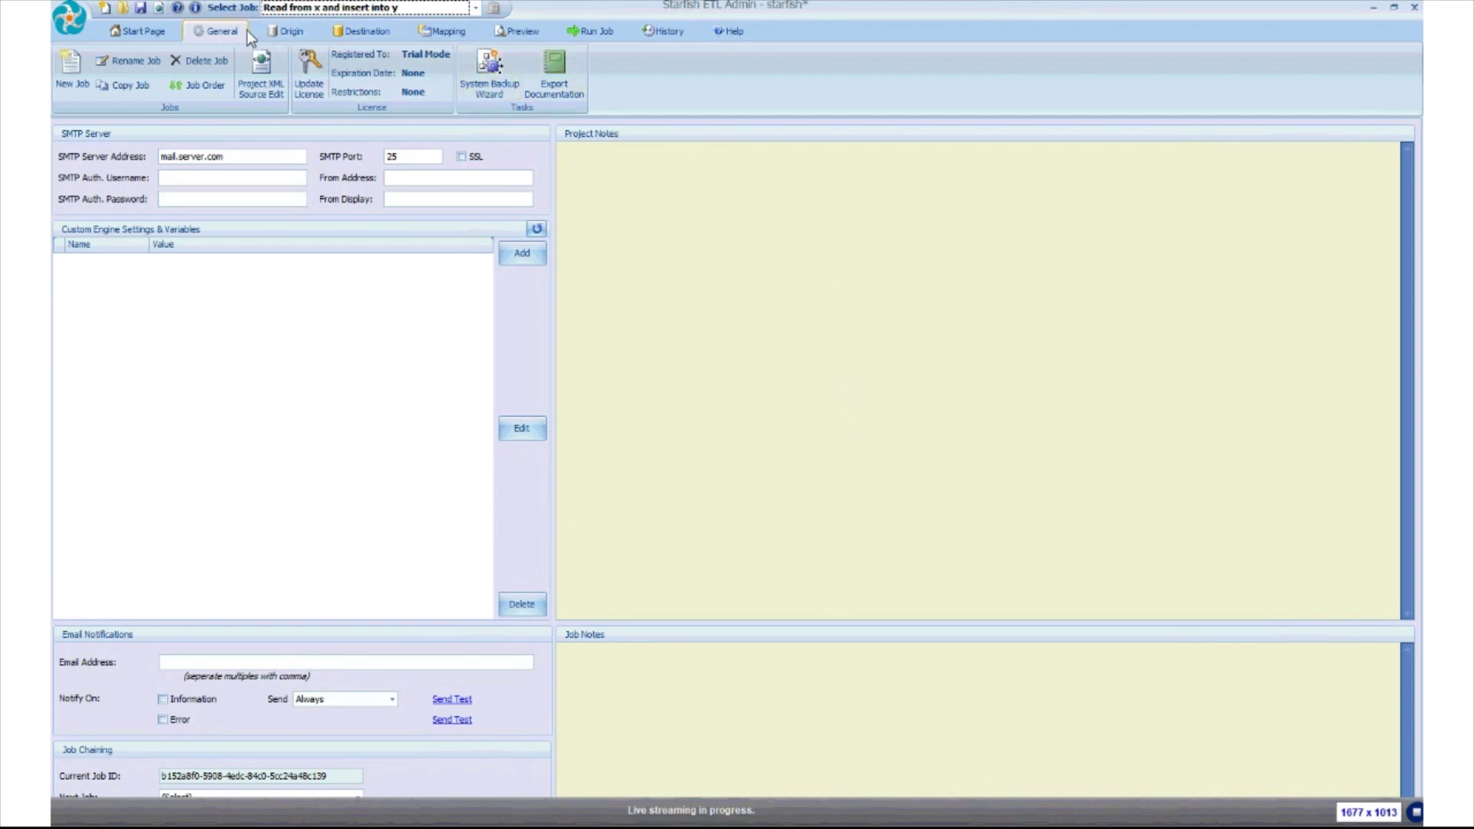
- Browse the full list of origin connectors available for the job
{"action": "left_click", "coordinate": [286, 33]}
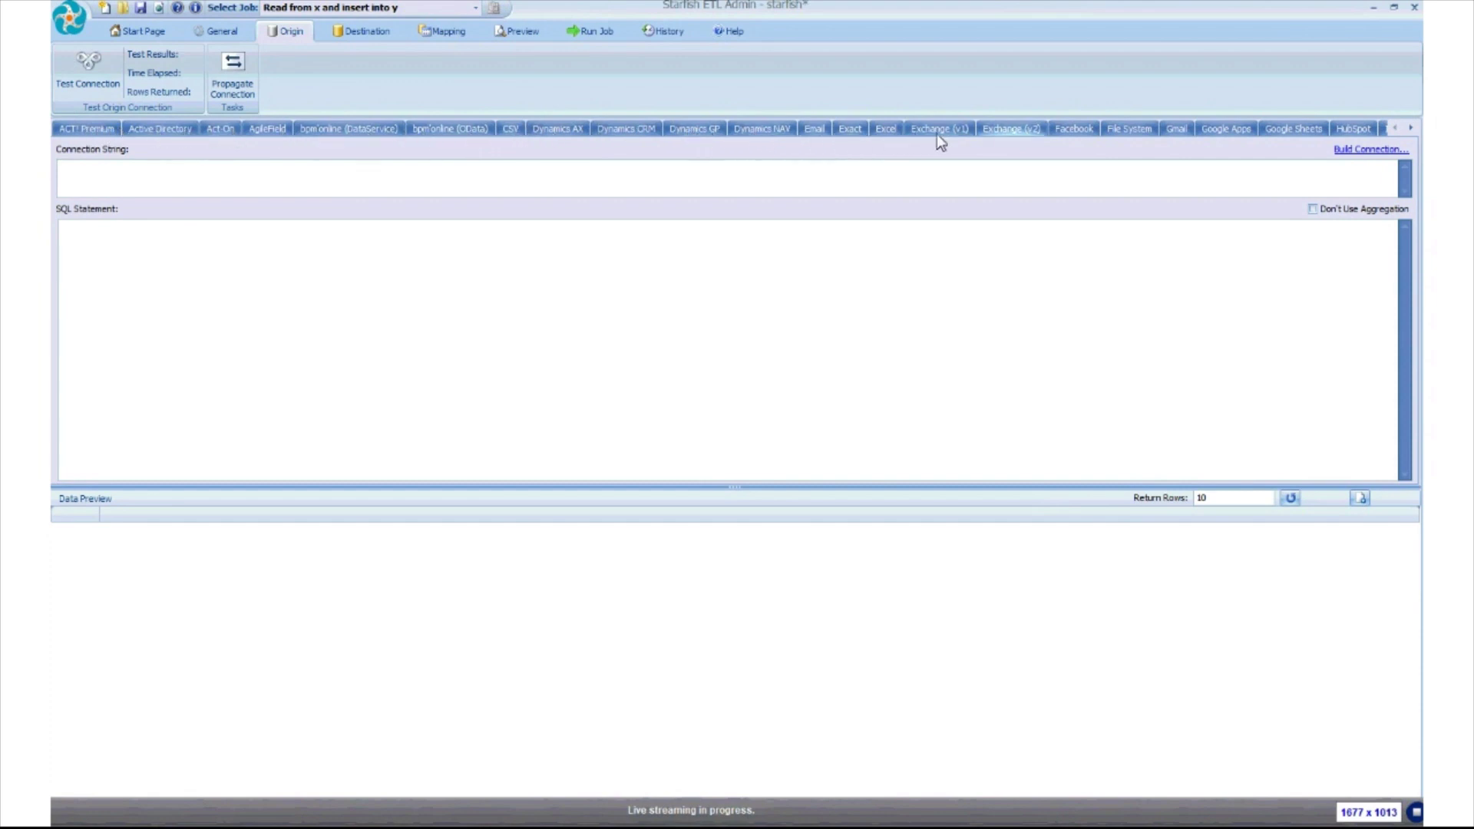
{"action": "left_click", "coordinate": [1412, 128]}
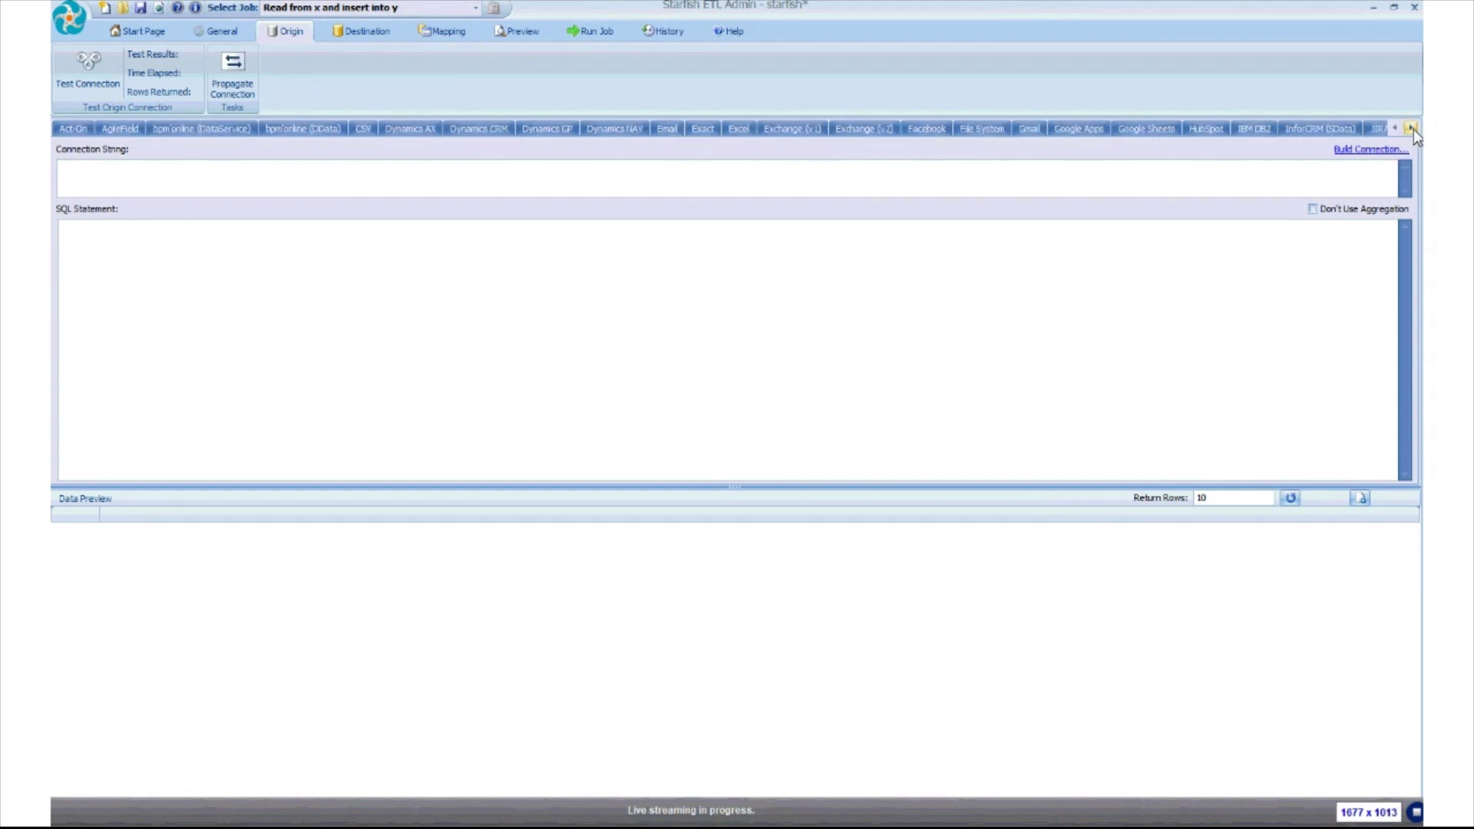
{"action": "left_click", "coordinate": [1412, 129]}
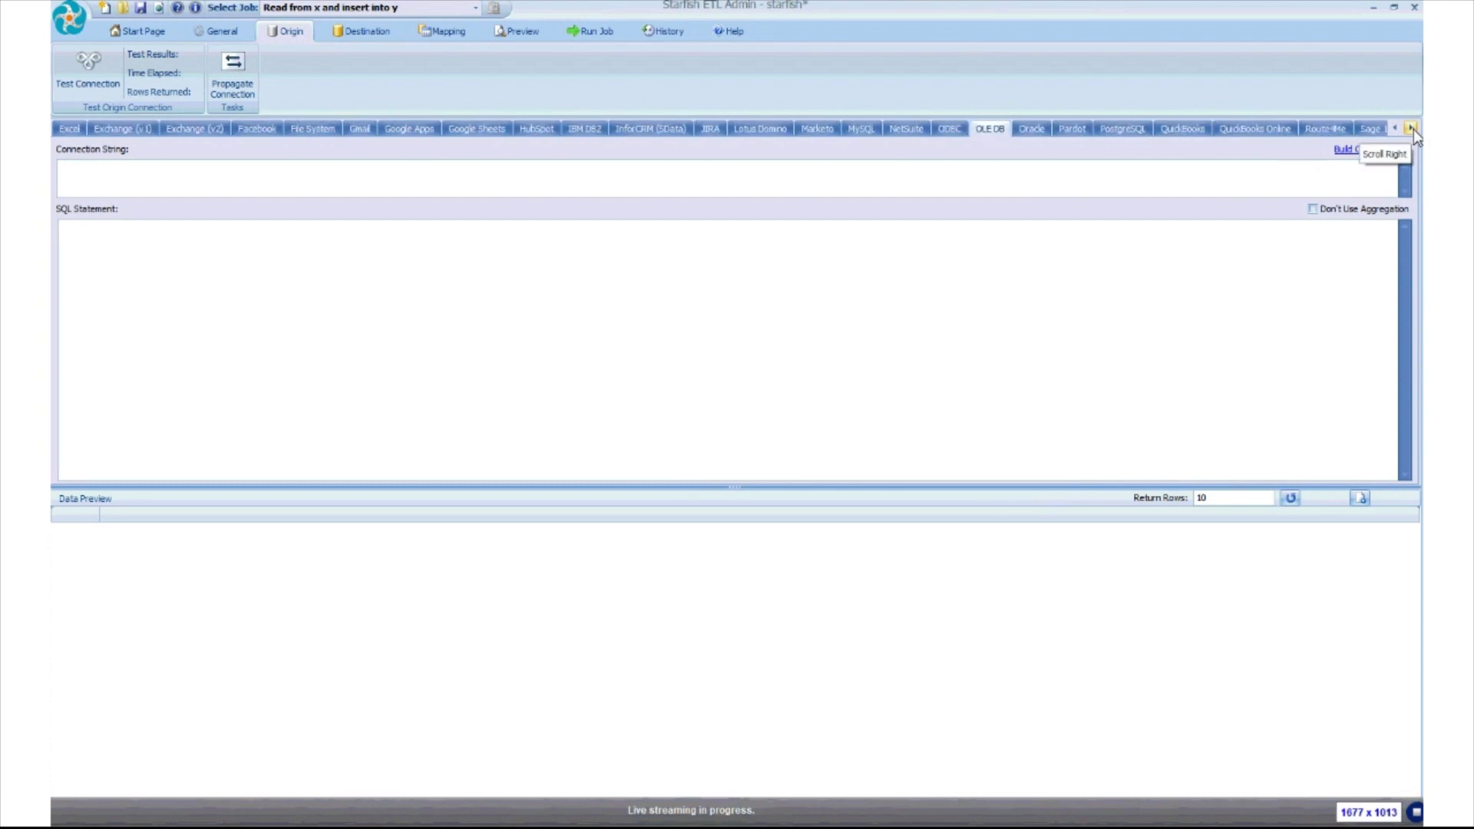
{"action": "left_click", "coordinate": [1412, 129]}
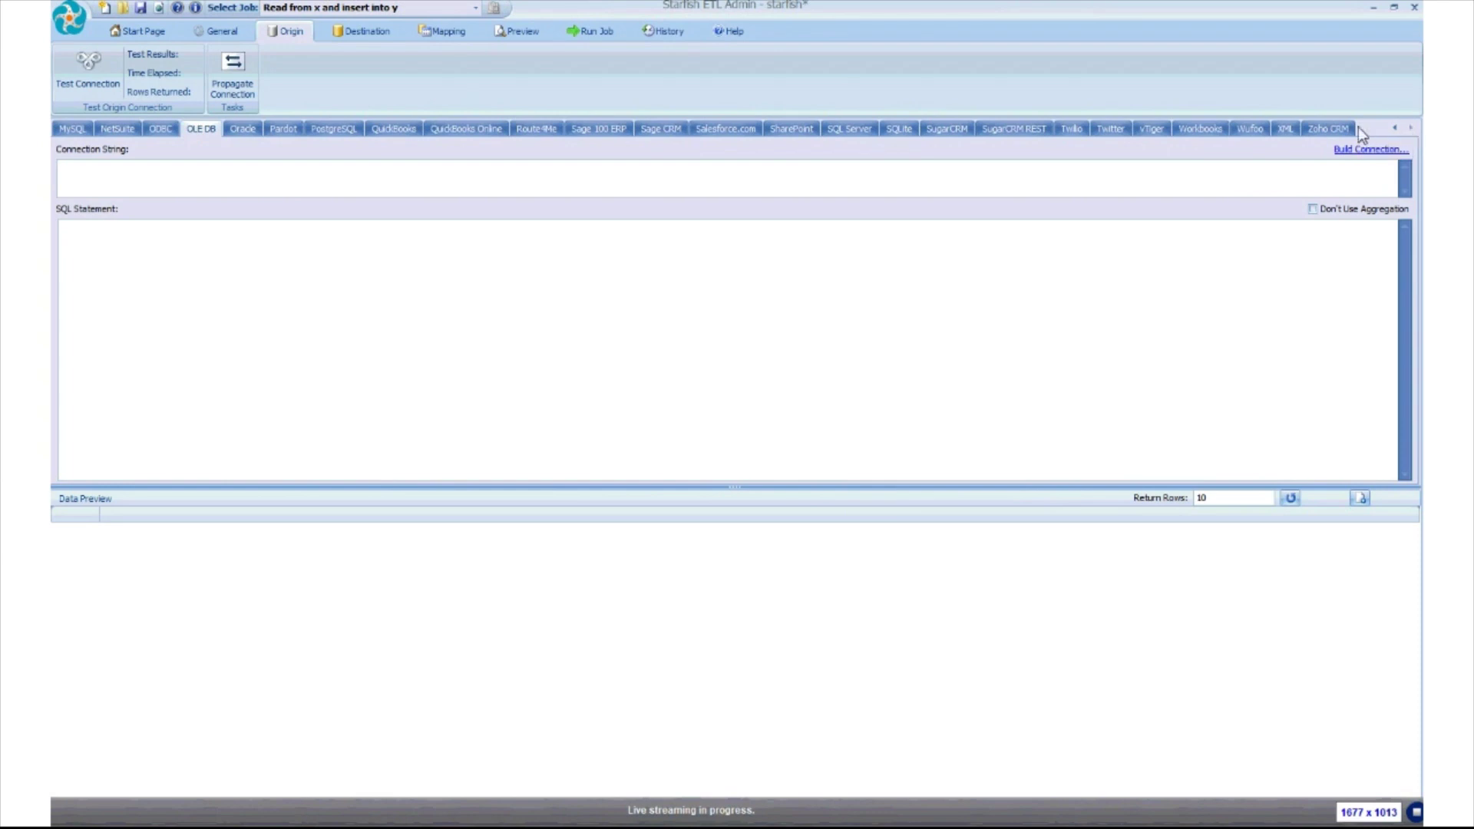
- View the job's Email destination settings and choose Excel as the destination connector
{"action": "left_click", "coordinate": [376, 36]}
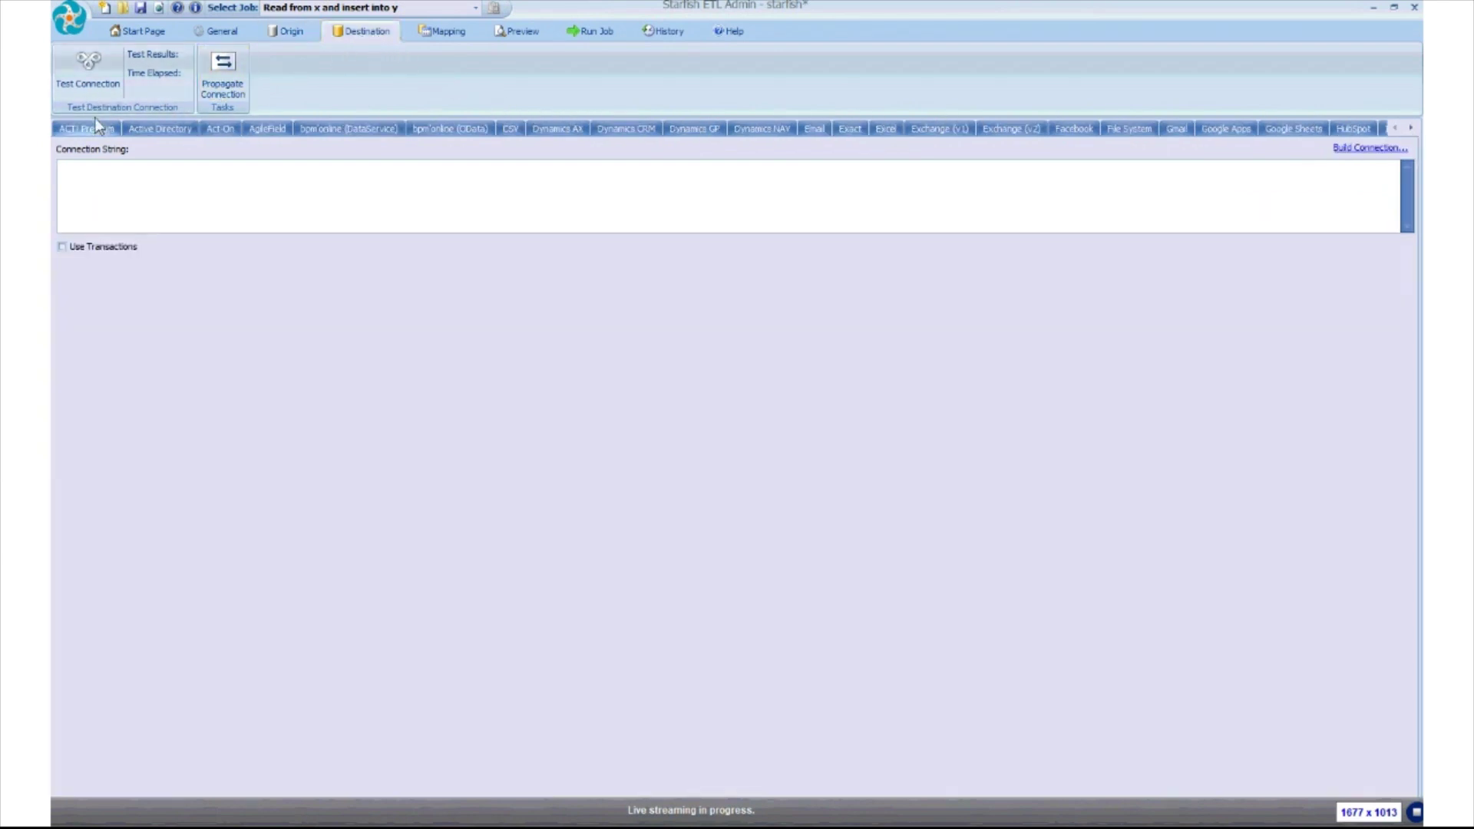
{"action": "left_click", "coordinate": [774, 132]}
{"action": "left_click", "coordinate": [806, 132]}
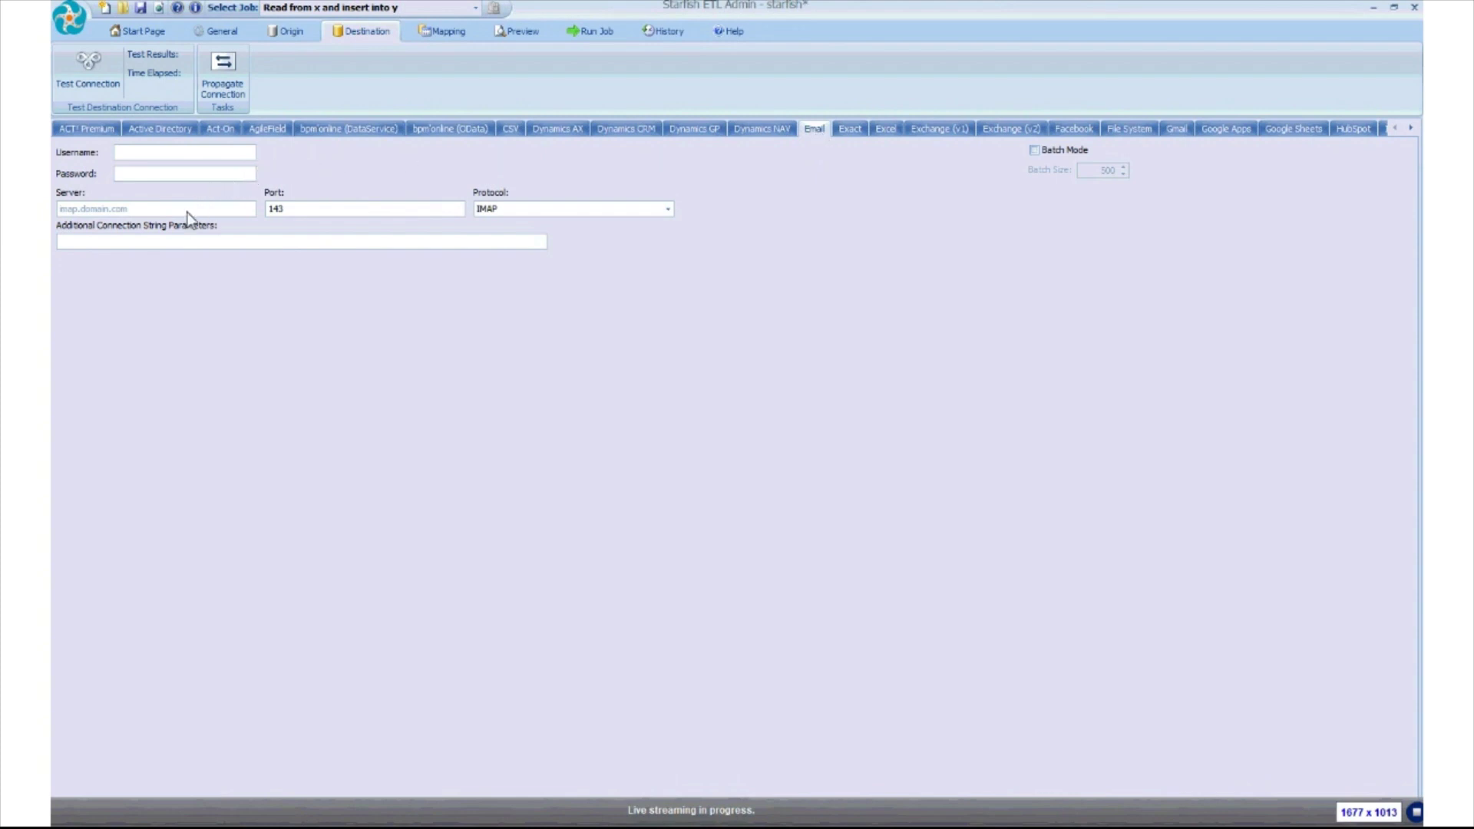
{"action": "left_click", "coordinate": [886, 129]}
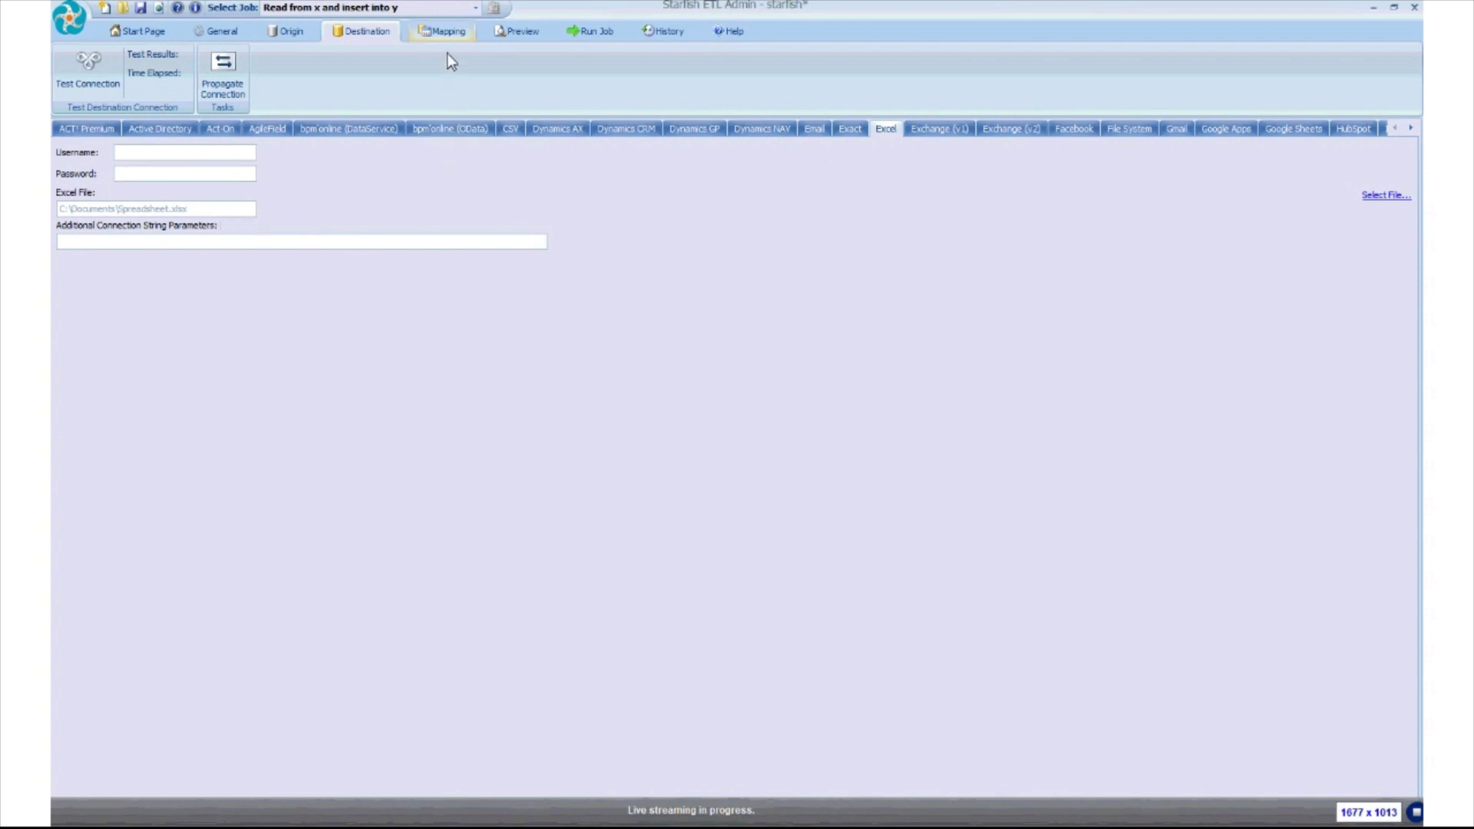
- Look at the job's mapping stages in the stage manager and close it without adding a stage
{"action": "left_click", "coordinate": [446, 33]}
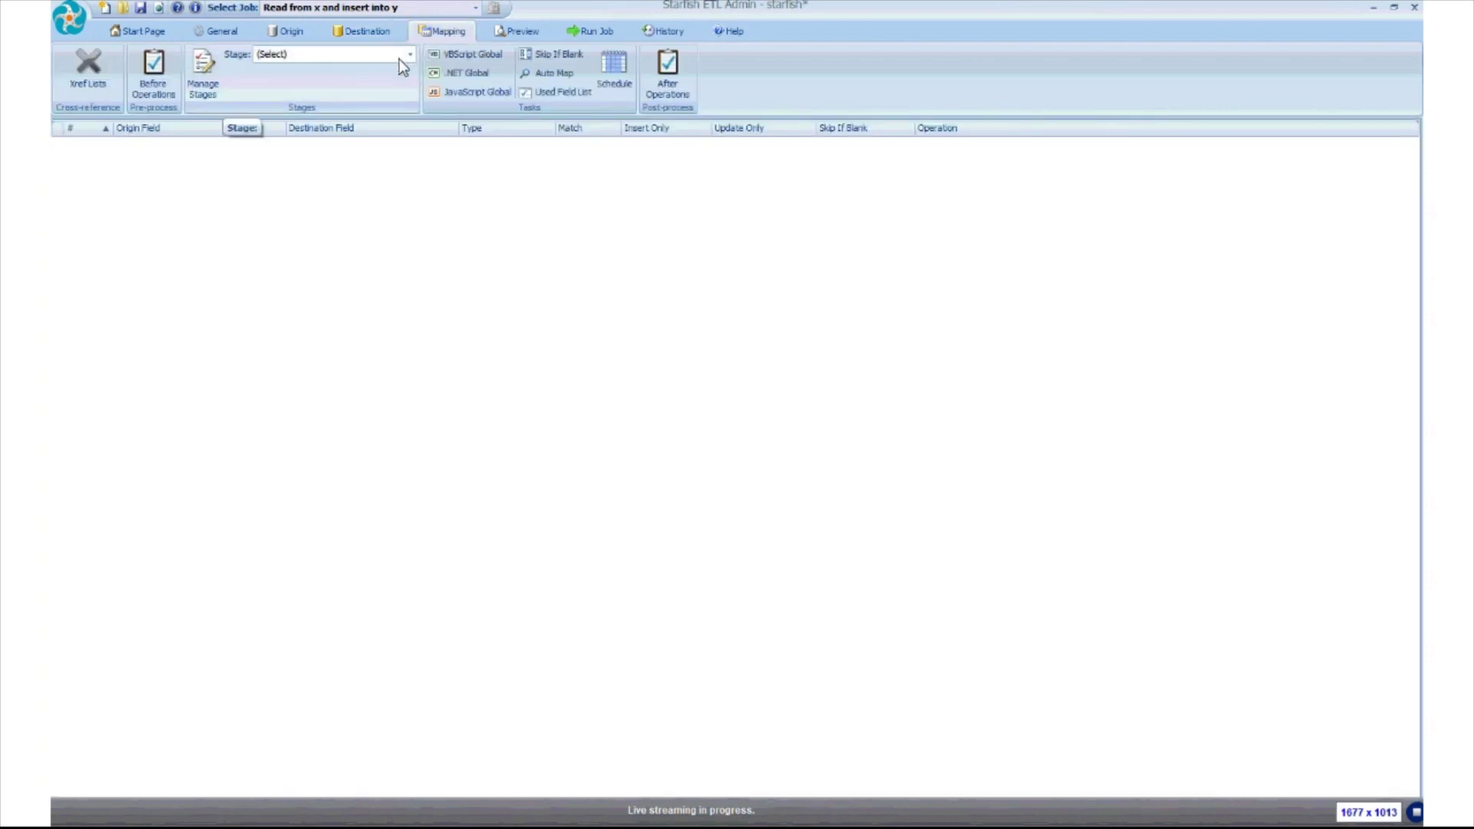
{"action": "left_click", "coordinate": [347, 57]}
{"action": "left_click", "coordinate": [347, 56]}
{"action": "left_click", "coordinate": [204, 74]}
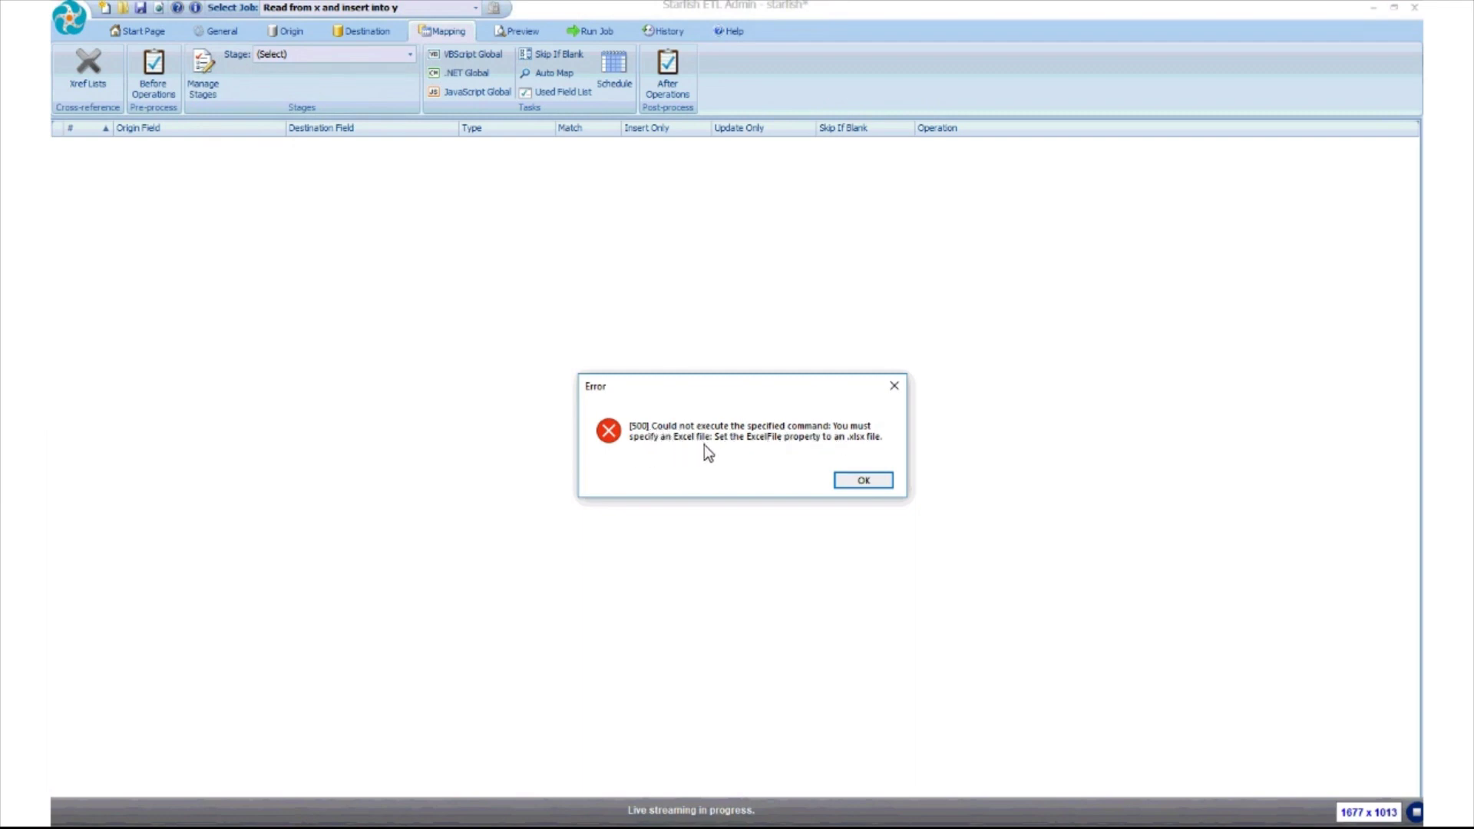
{"action": "left_click", "coordinate": [864, 481]}
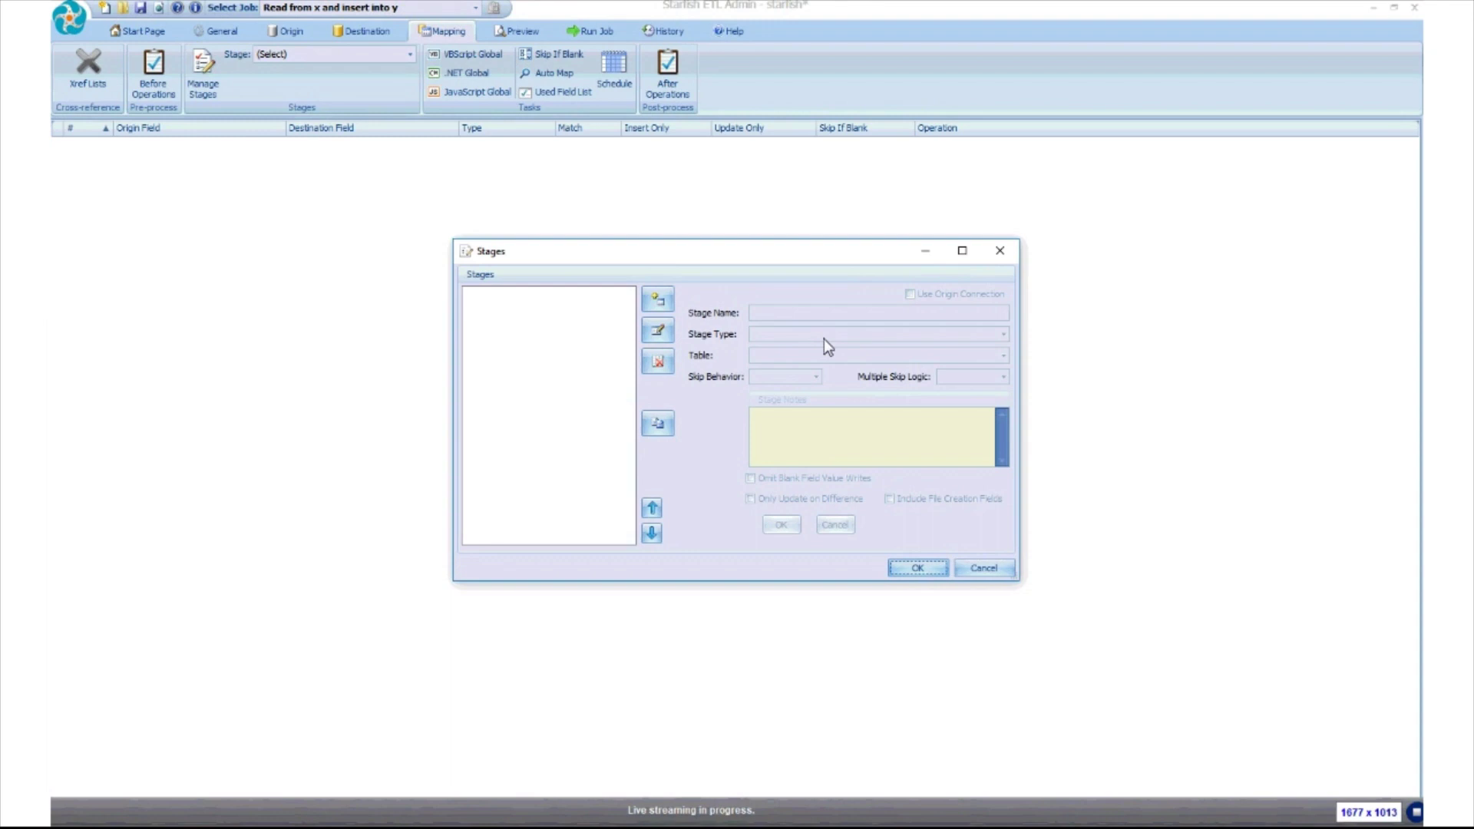
{"action": "left_click", "coordinate": [982, 569]}
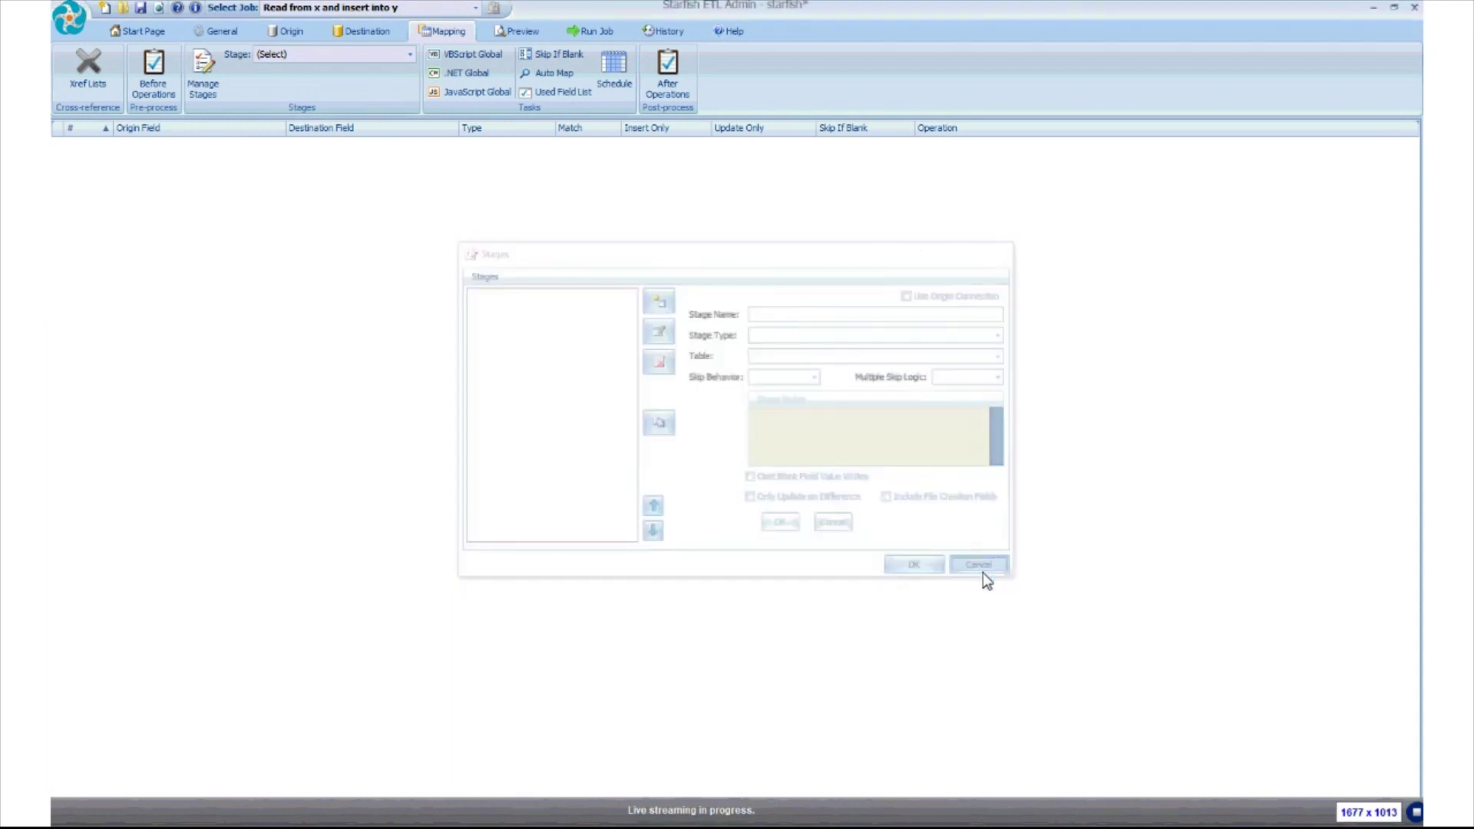
- Examine the job preview's destination stage results and its log
{"action": "left_click", "coordinate": [528, 31]}
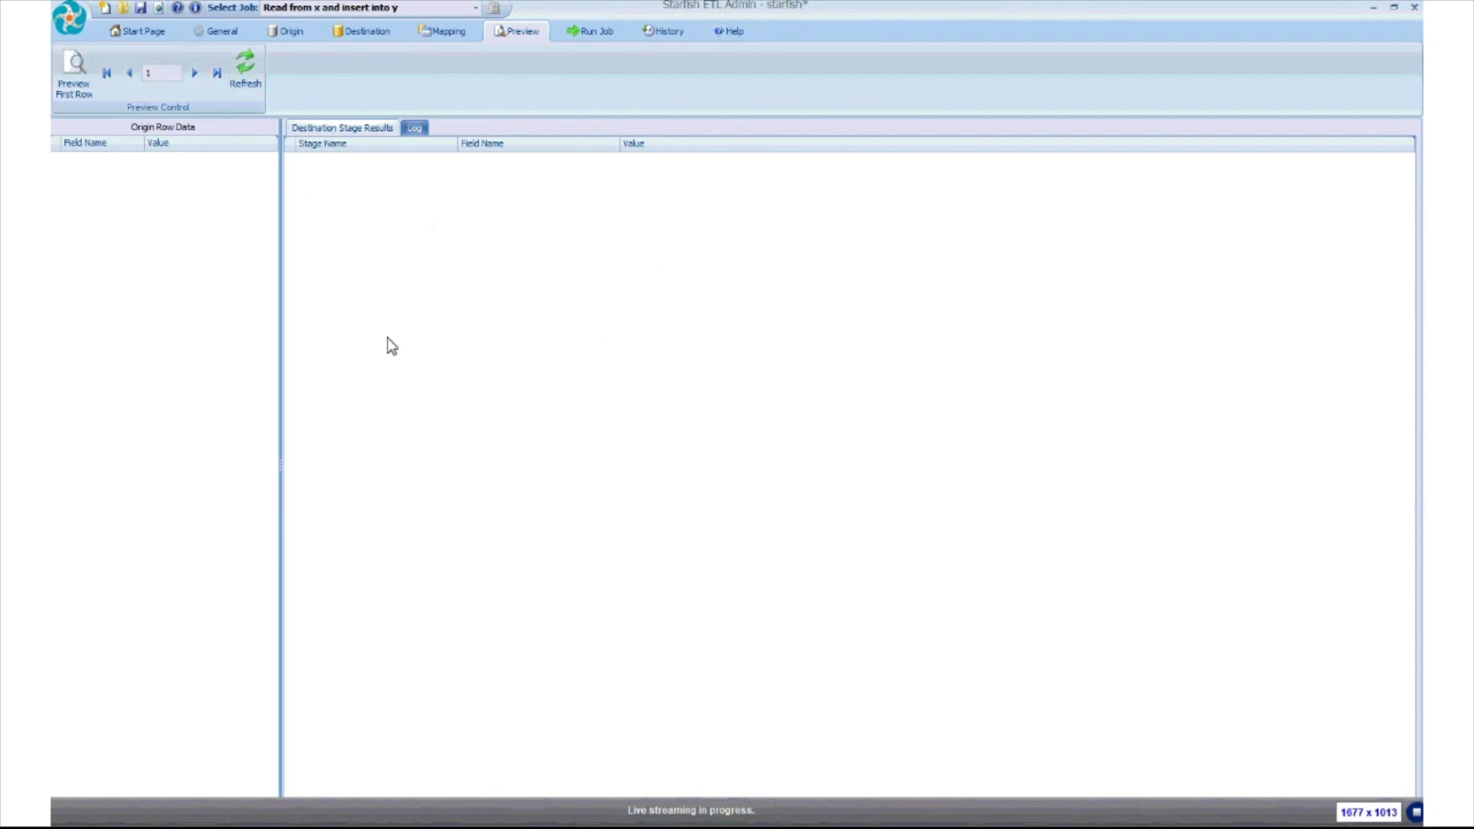
{"action": "left_click", "coordinate": [415, 129]}
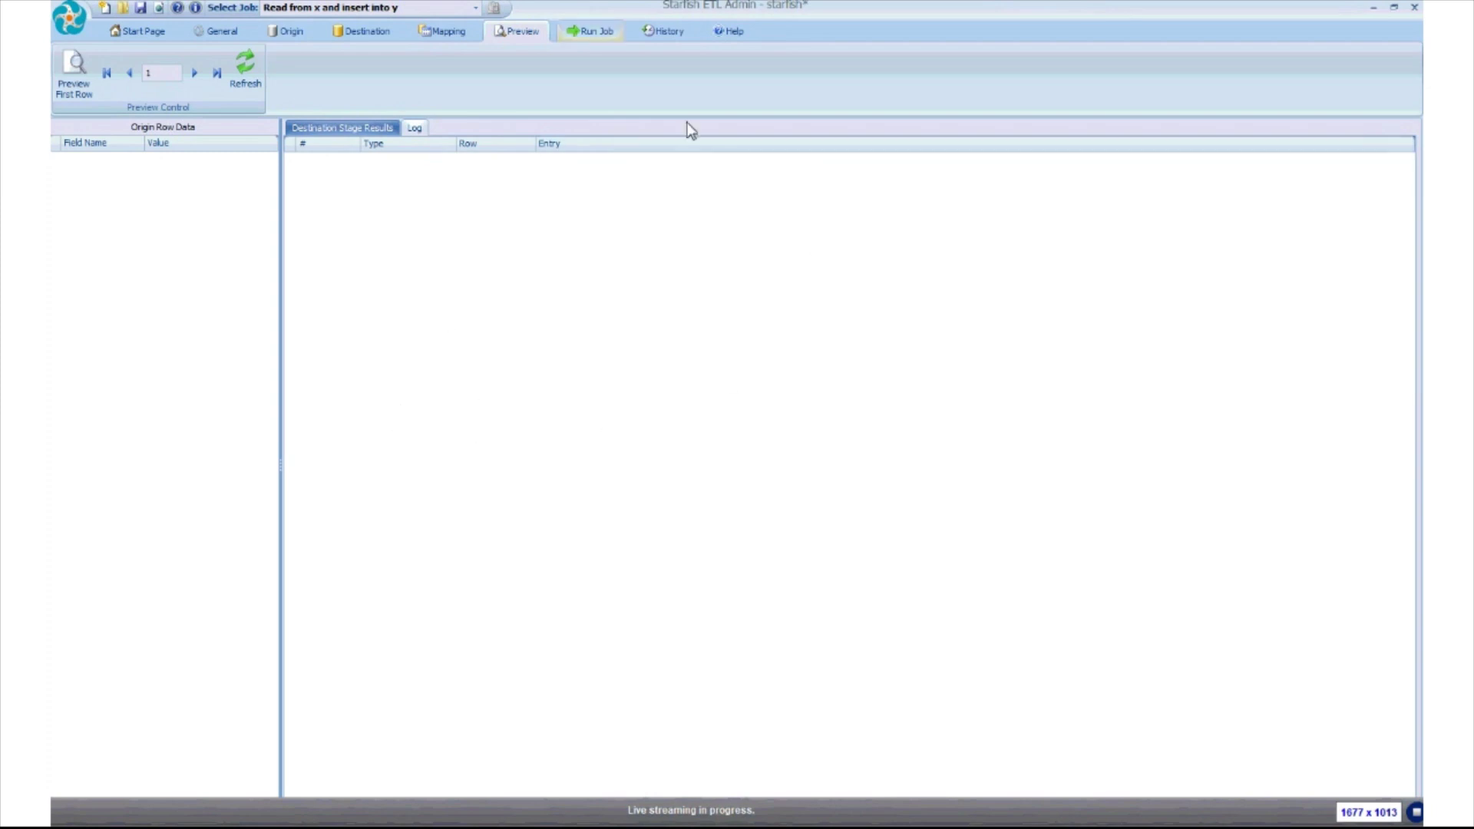
- Review the logging levels in the job's run options and set the run to end after row 1
{"action": "left_click", "coordinate": [600, 32]}
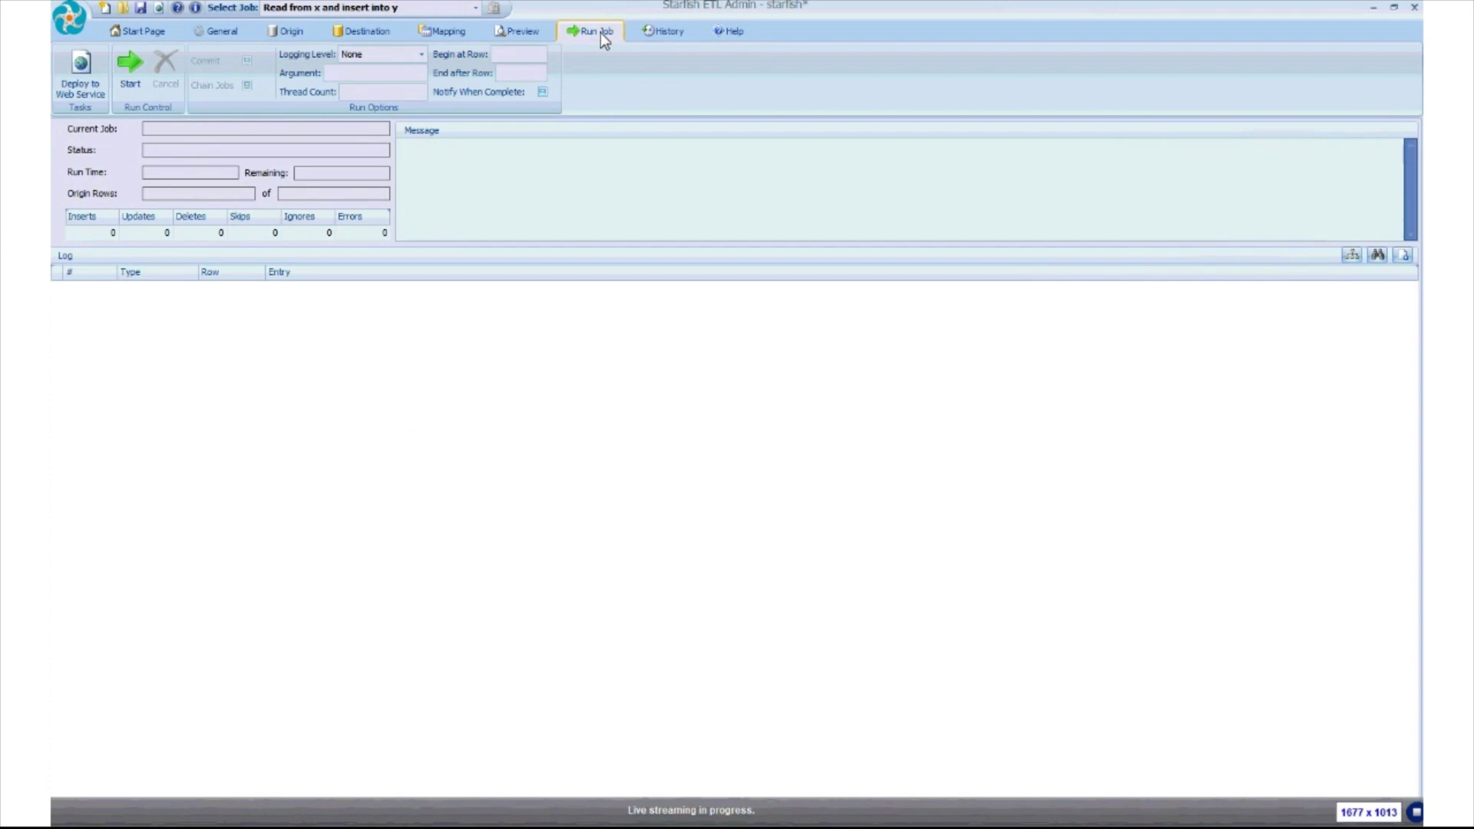
{"action": "left_click", "coordinate": [421, 55]}
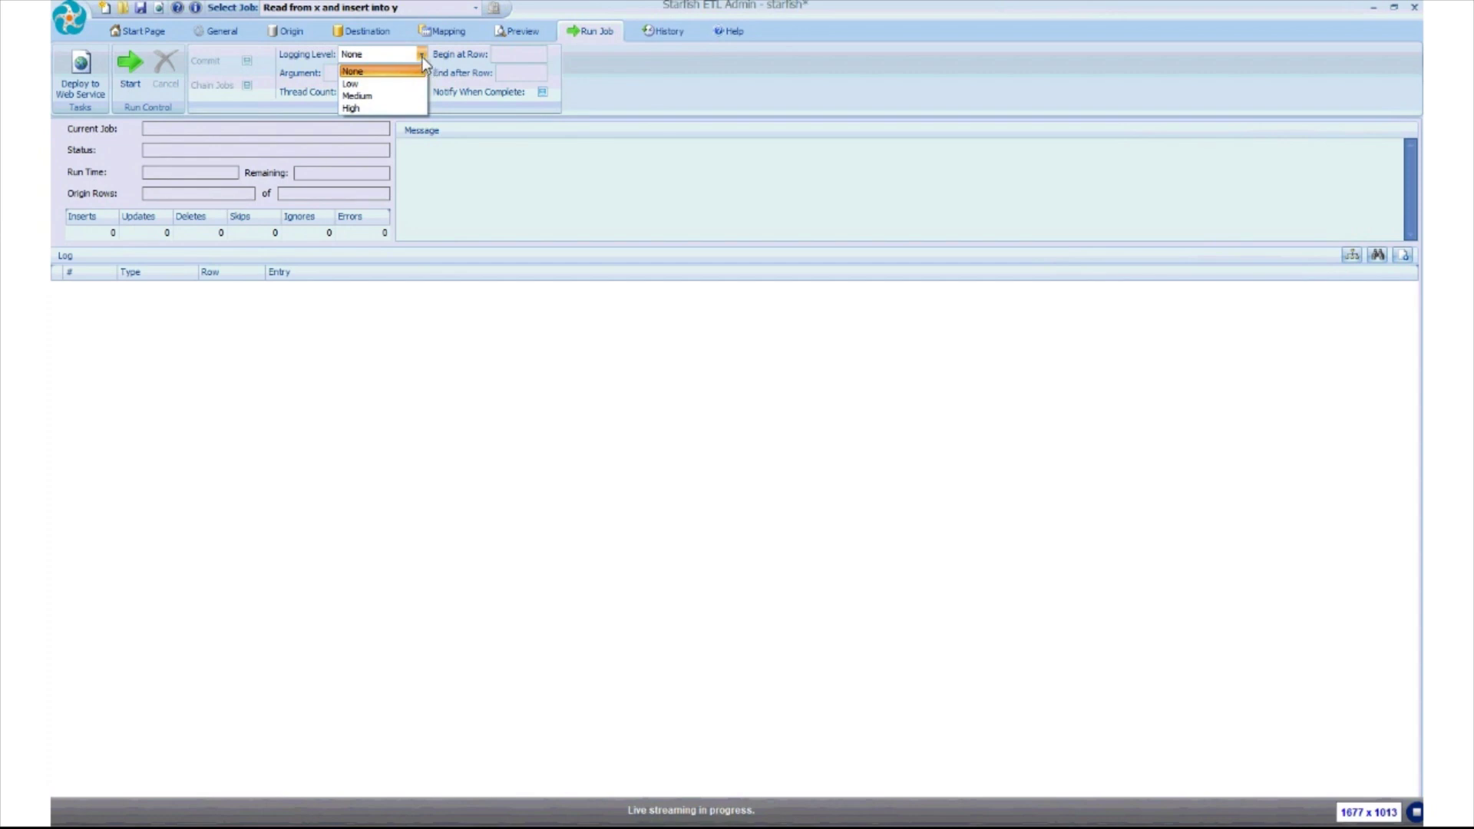
{"action": "left_click", "coordinate": [424, 56]}
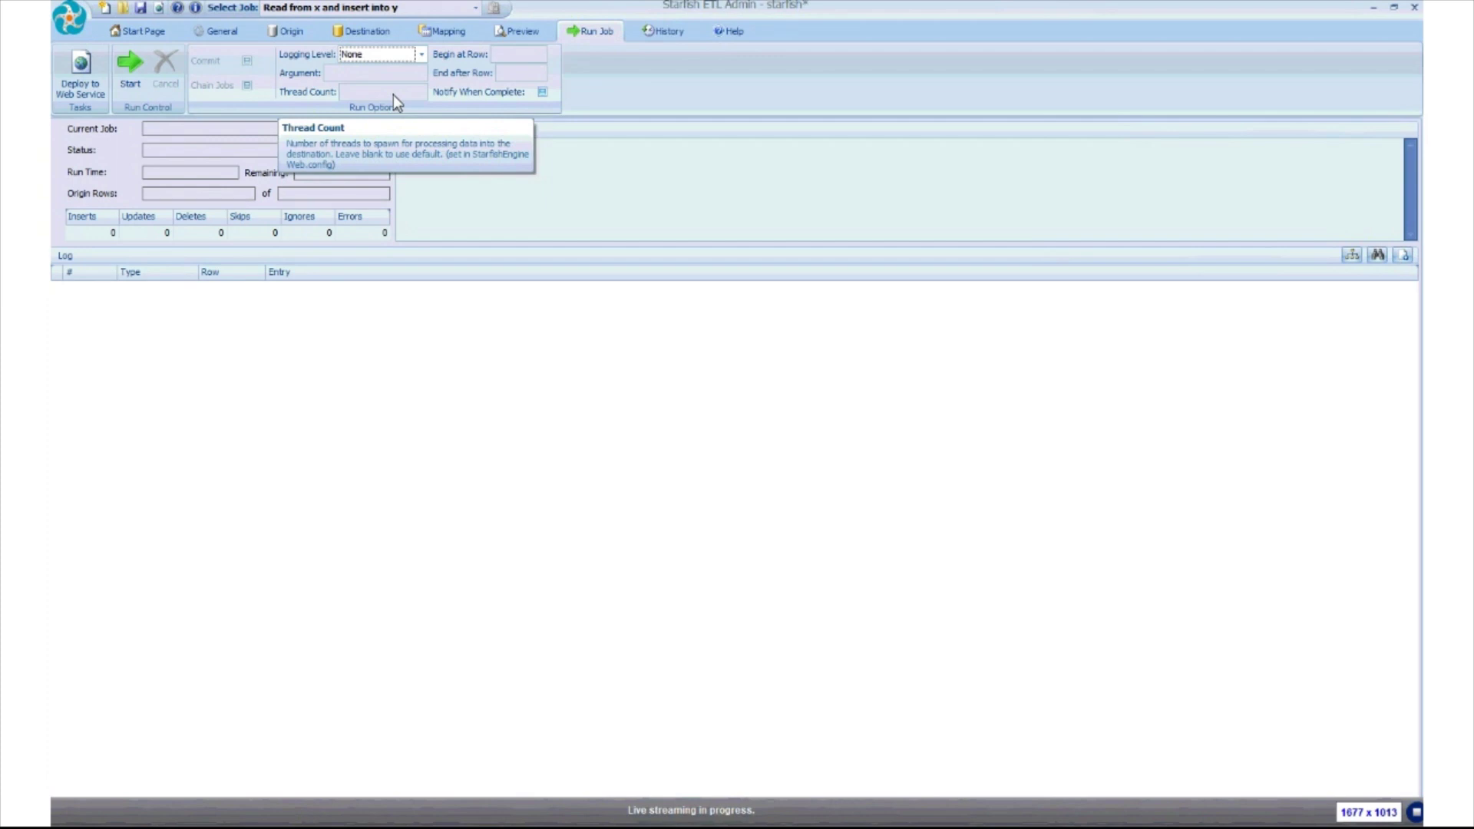
{"action": "left_click", "coordinate": [516, 57]}
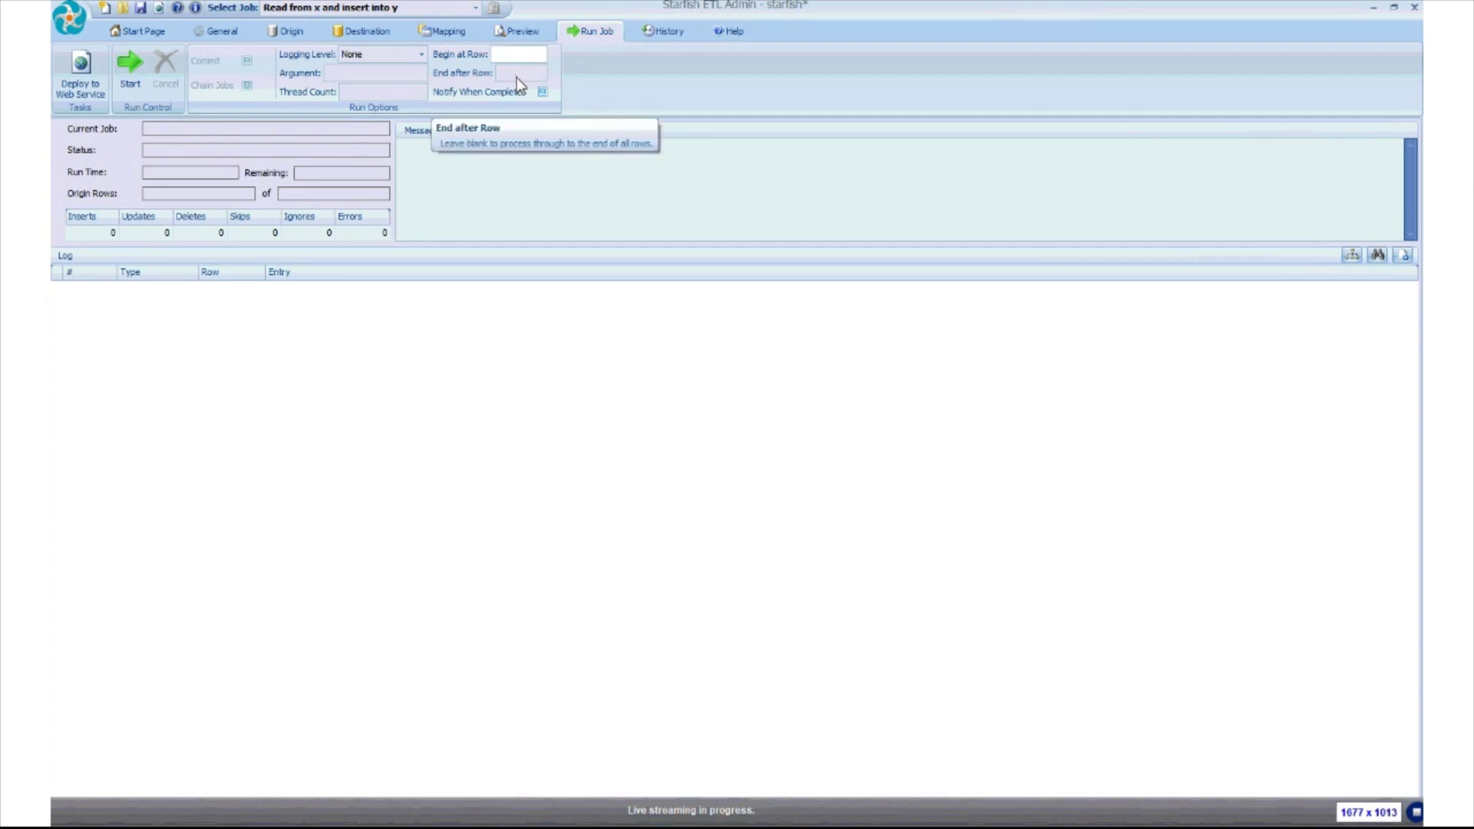
{"action": "left_click", "coordinate": [517, 74]}
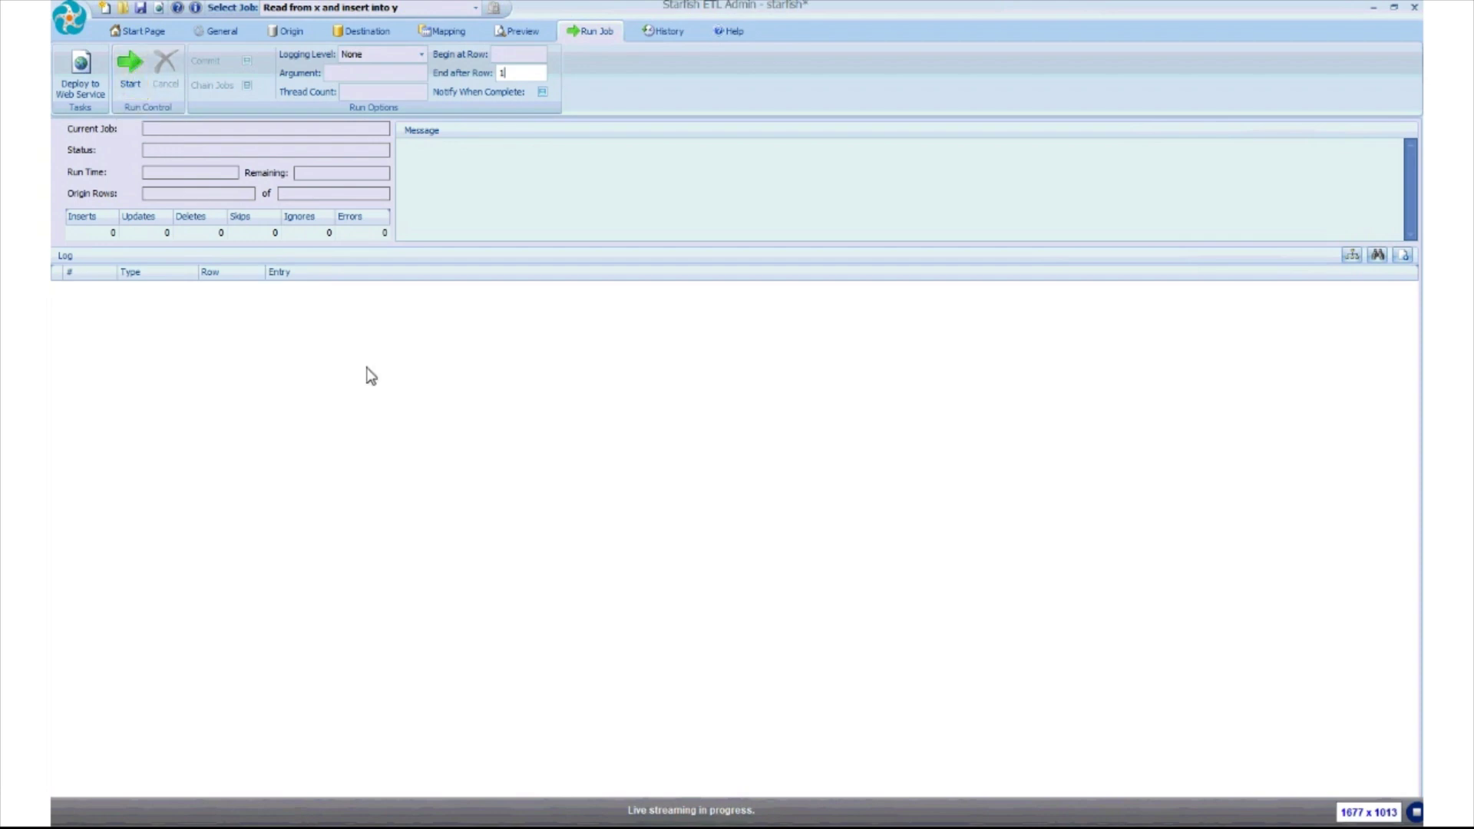
{"action": "left_click", "coordinate": [825, 436]}
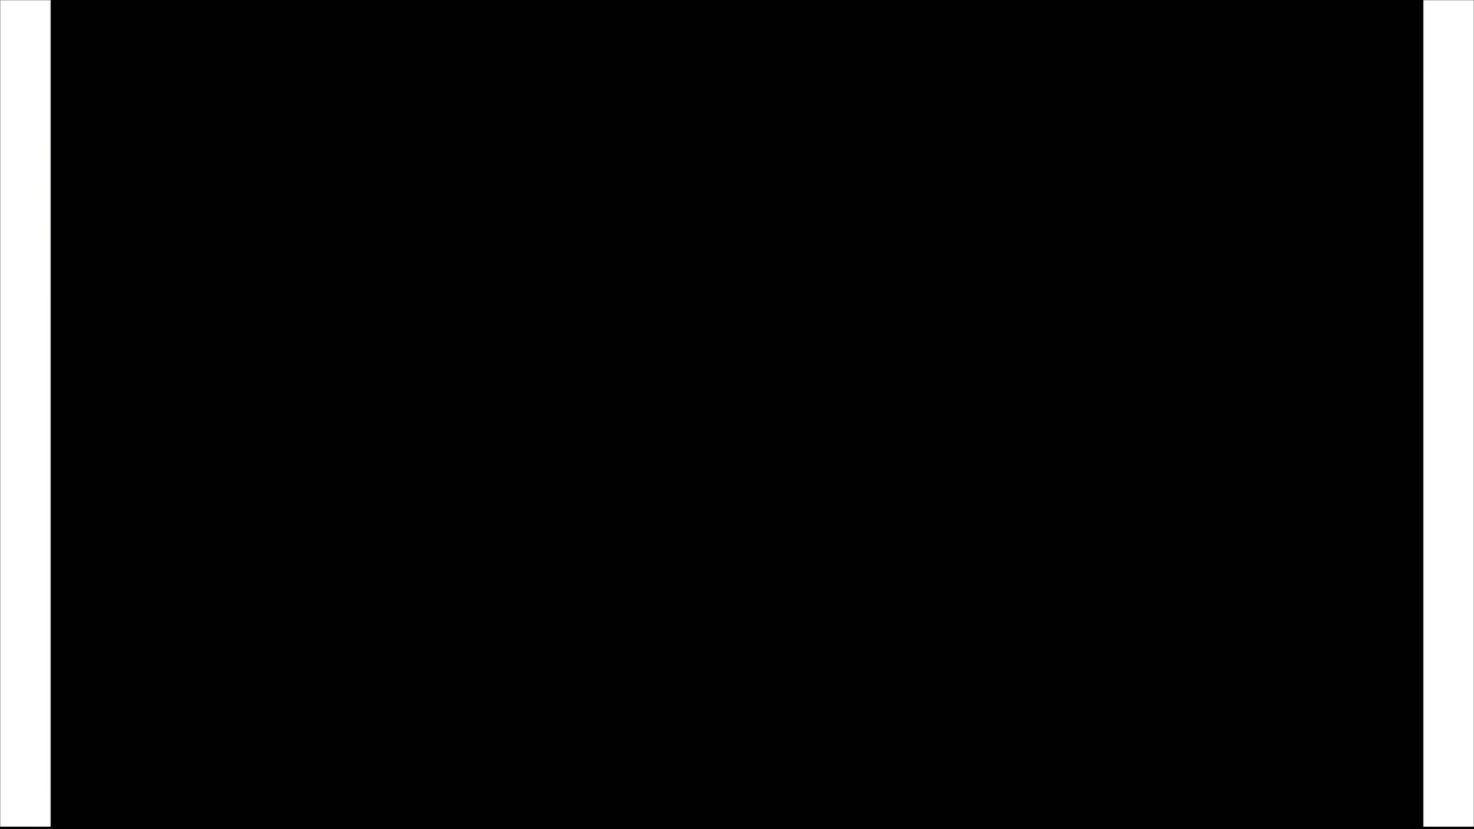